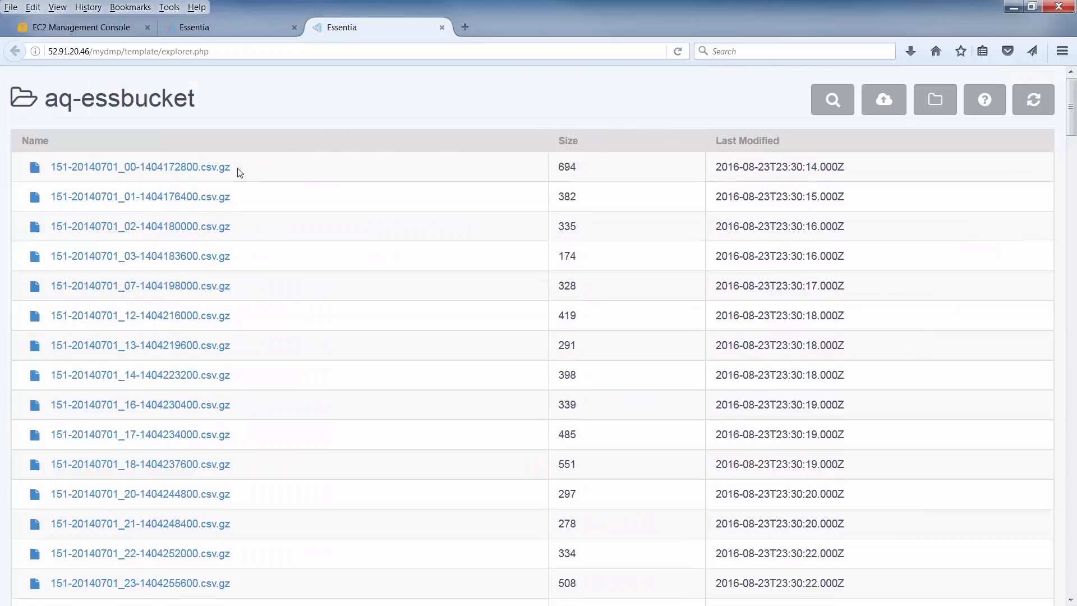
Step: Create a new category in the aq-essbucket repository and name it All_Logs
{"action": "left_click_drag", "start_coordinate": [235, 169], "coordinate": [205, 168]}
{"action": "left_click", "coordinate": [245, 32]}
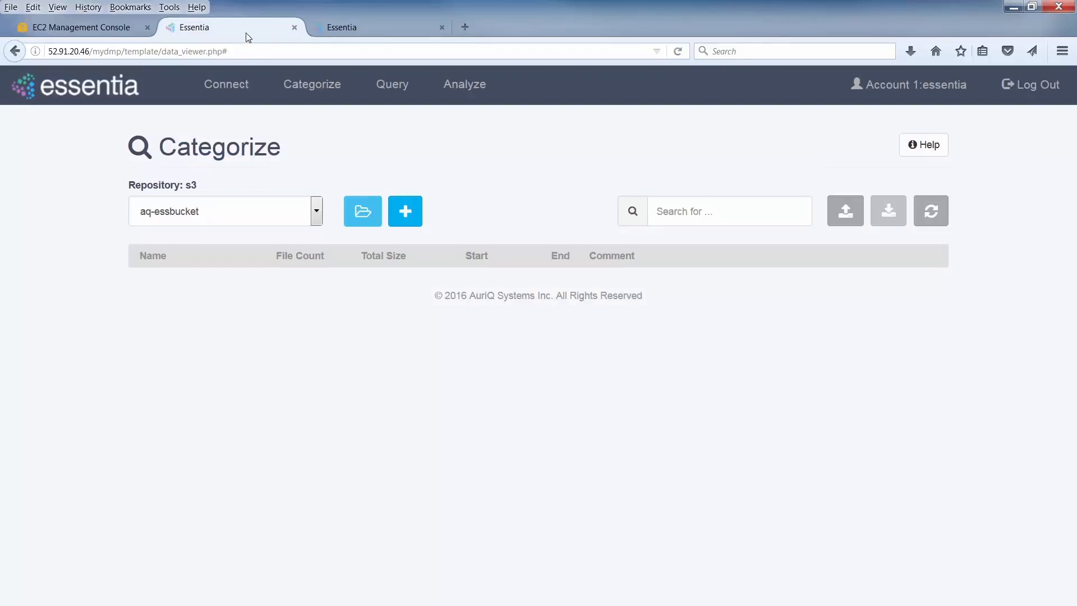
{"action": "left_click", "coordinate": [407, 212]}
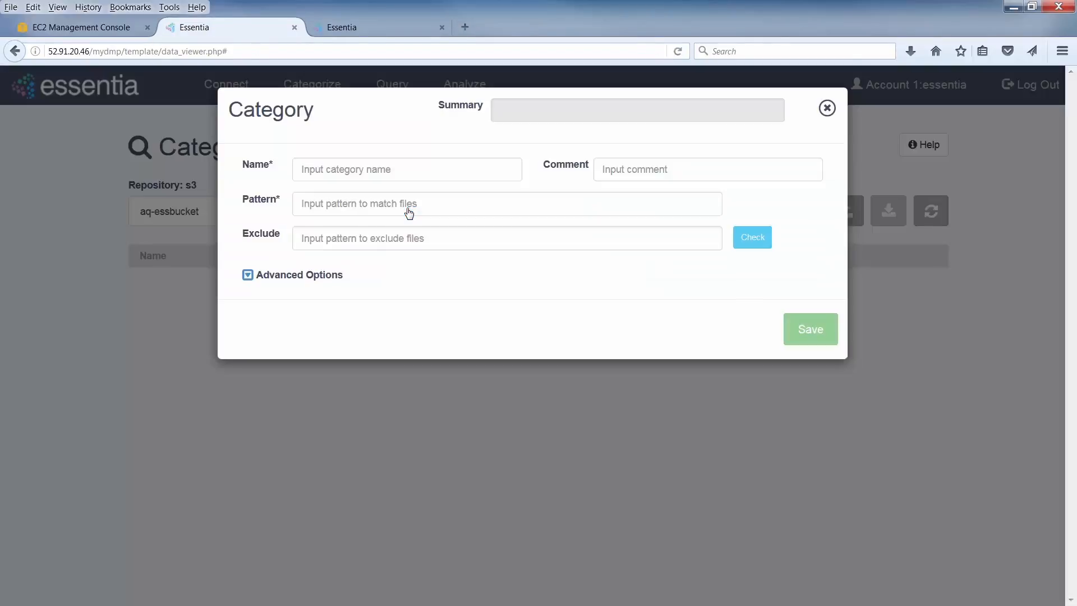
{"action": "left_click", "coordinate": [422, 169]}
{"action": "type", "text": "All_Logs"}
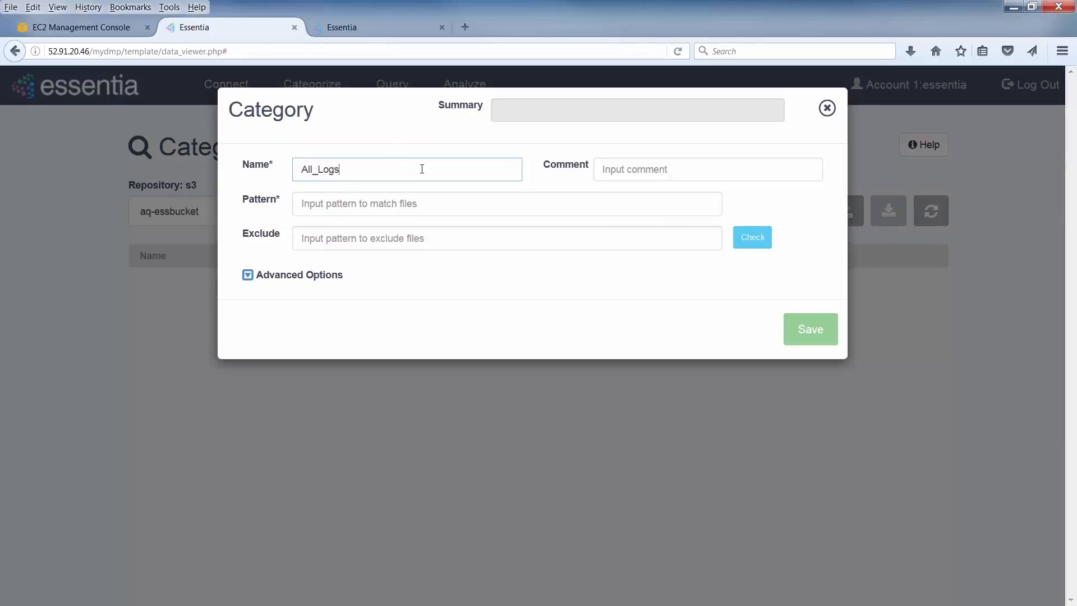
Step: Check the bucket's file naming, set the All_Logs match pattern to 151*.gz, and save the category
{"action": "left_click", "coordinate": [425, 206]}
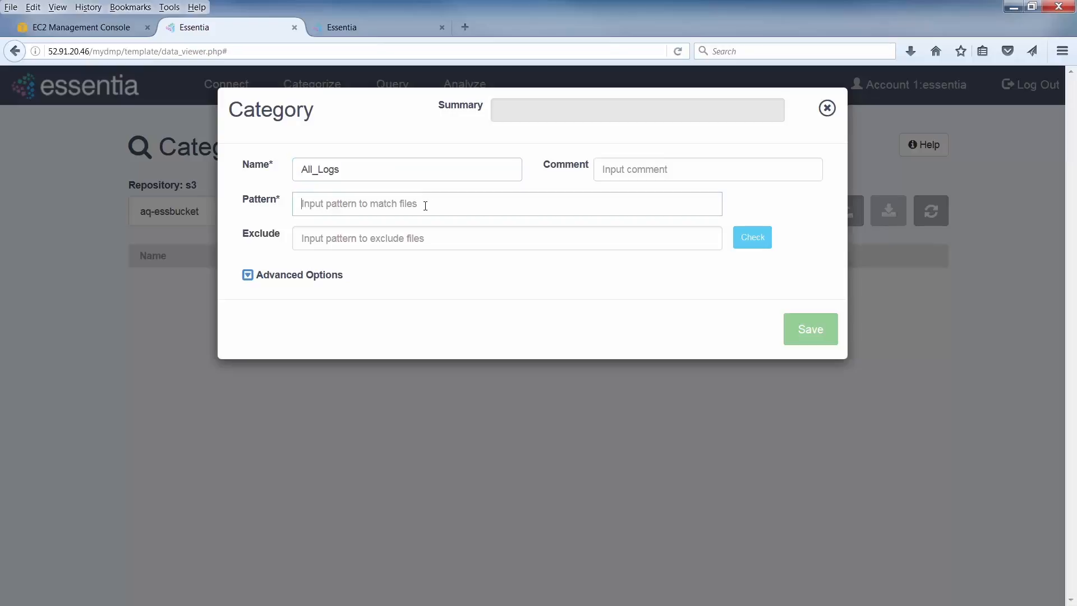
{"action": "left_click", "coordinate": [382, 24]}
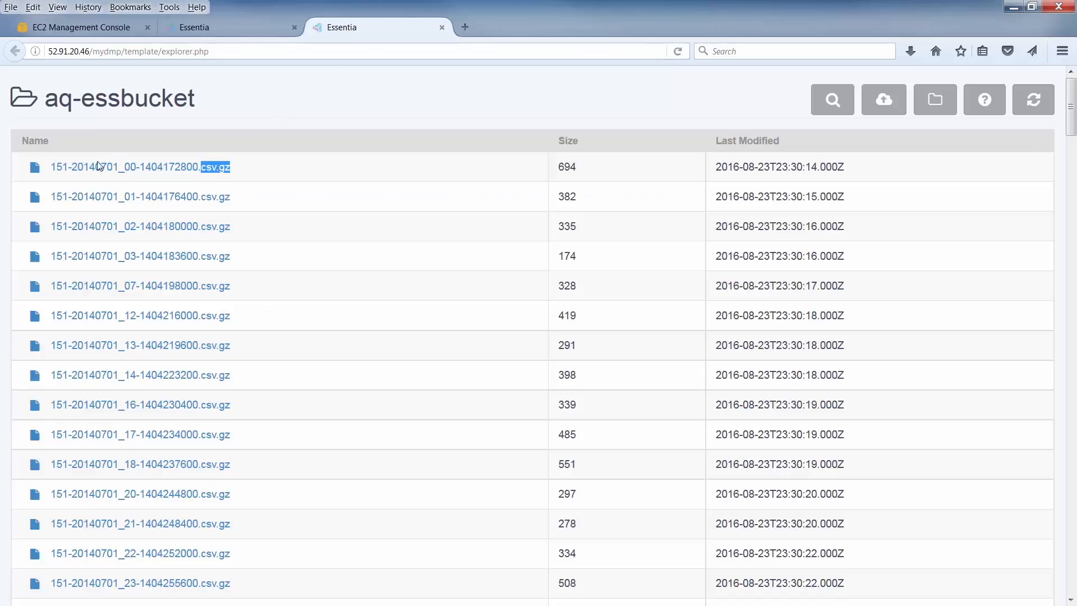
{"action": "left_click_drag", "start_coordinate": [53, 197], "coordinate": [118, 199]}
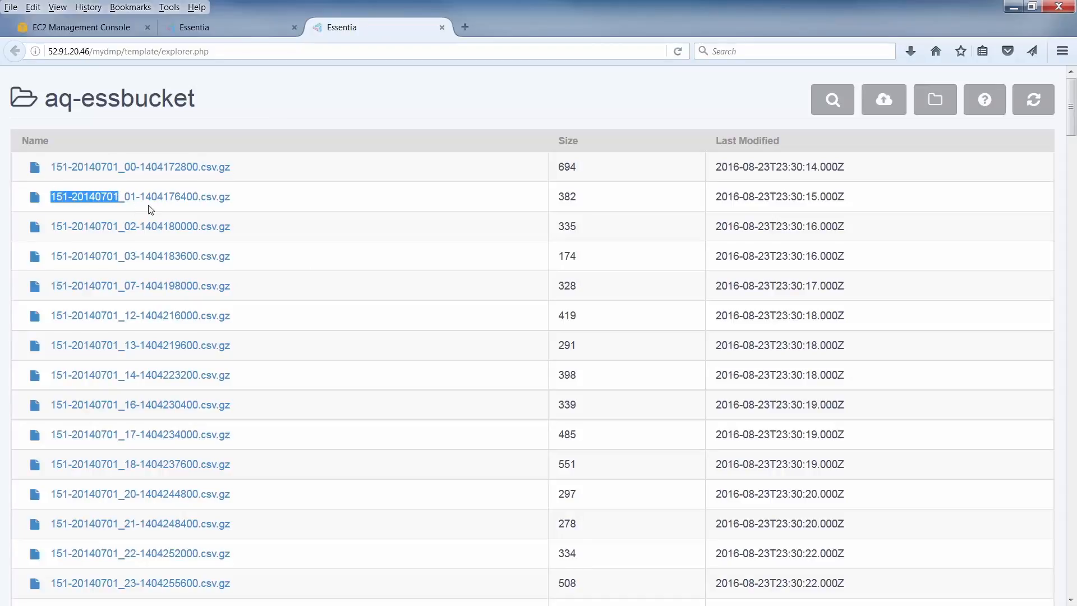
{"action": "left_click", "coordinate": [240, 28]}
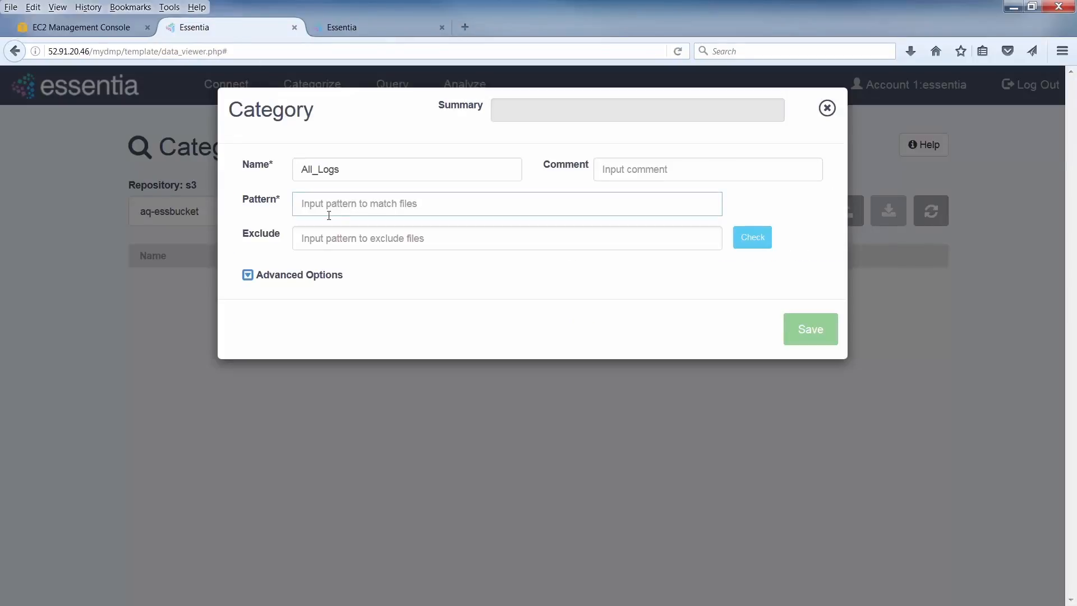
{"action": "type", "text": "151*.gz"}
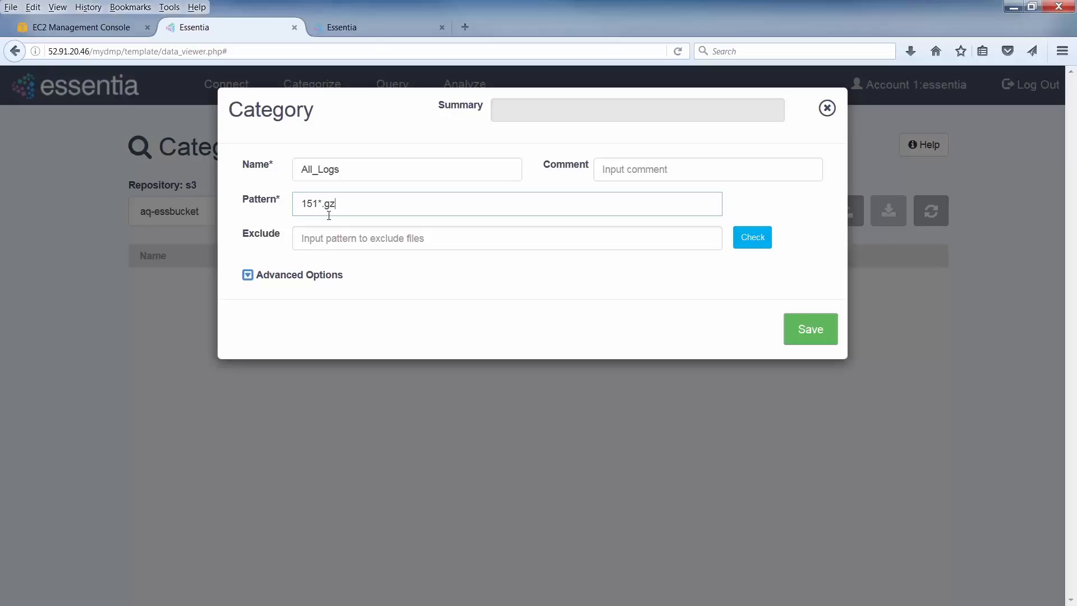
{"action": "left_click", "coordinate": [801, 340]}
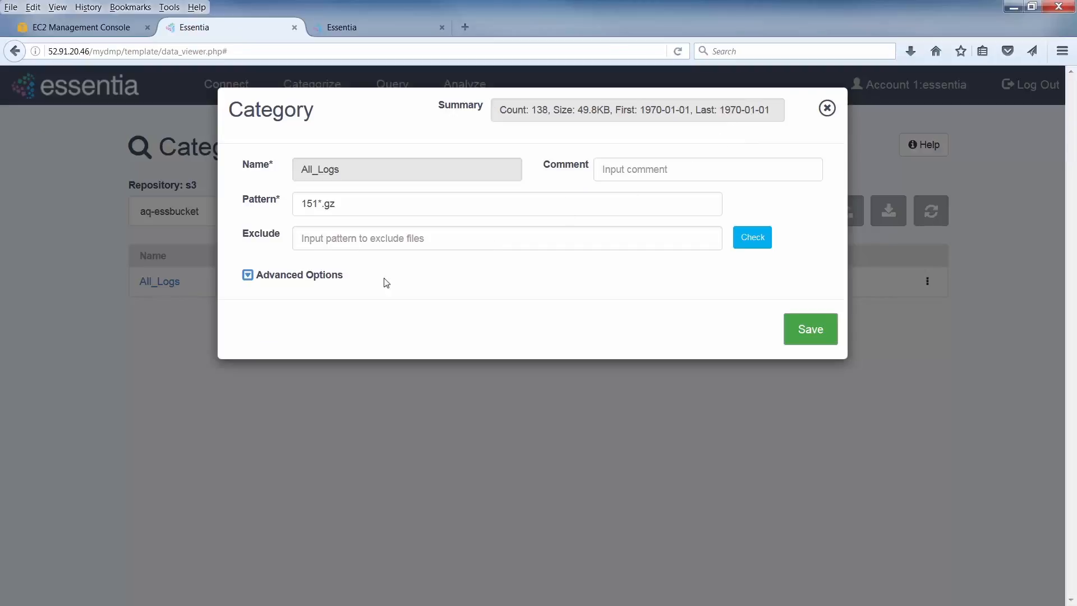
Step: In the advanced options, set the file date format to regex with [:%Y:][:%m:][:%d:] and check the extracted dates
{"action": "left_click", "coordinate": [248, 276]}
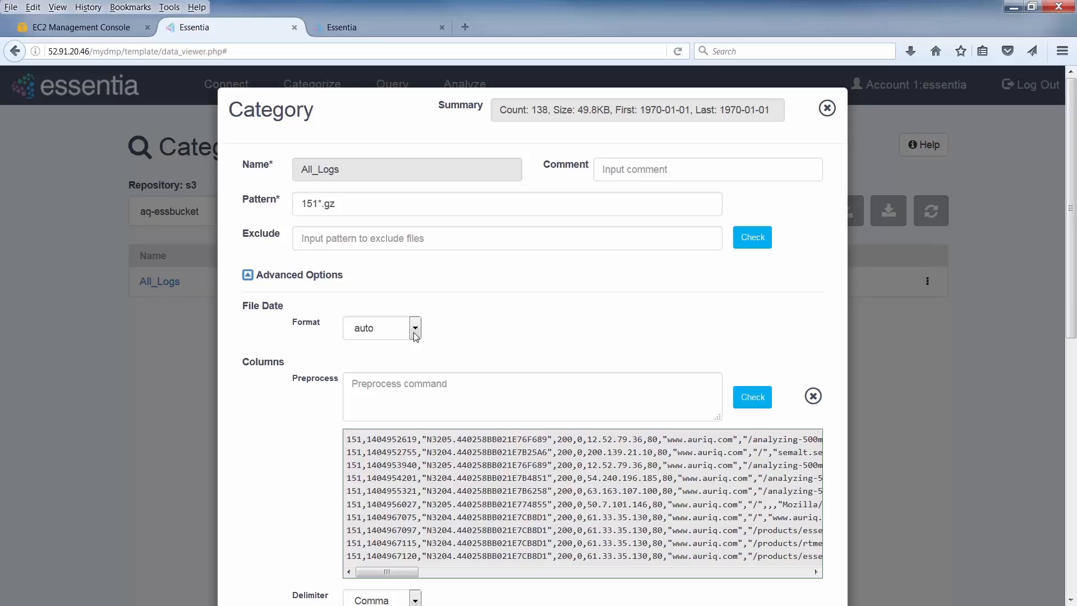
{"action": "left_click", "coordinate": [415, 333]}
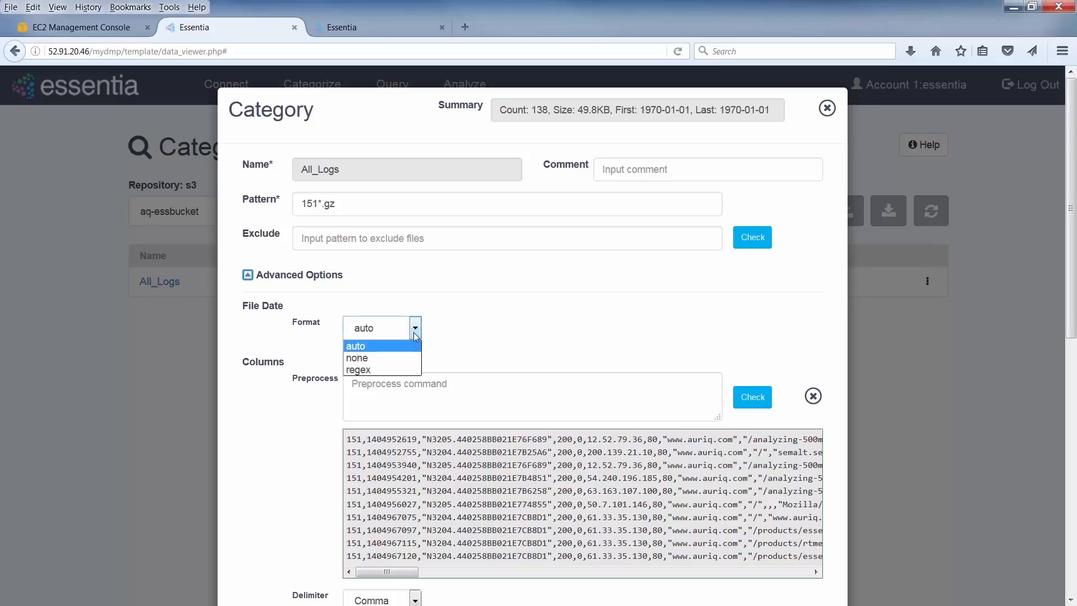
{"action": "left_click", "coordinate": [408, 370]}
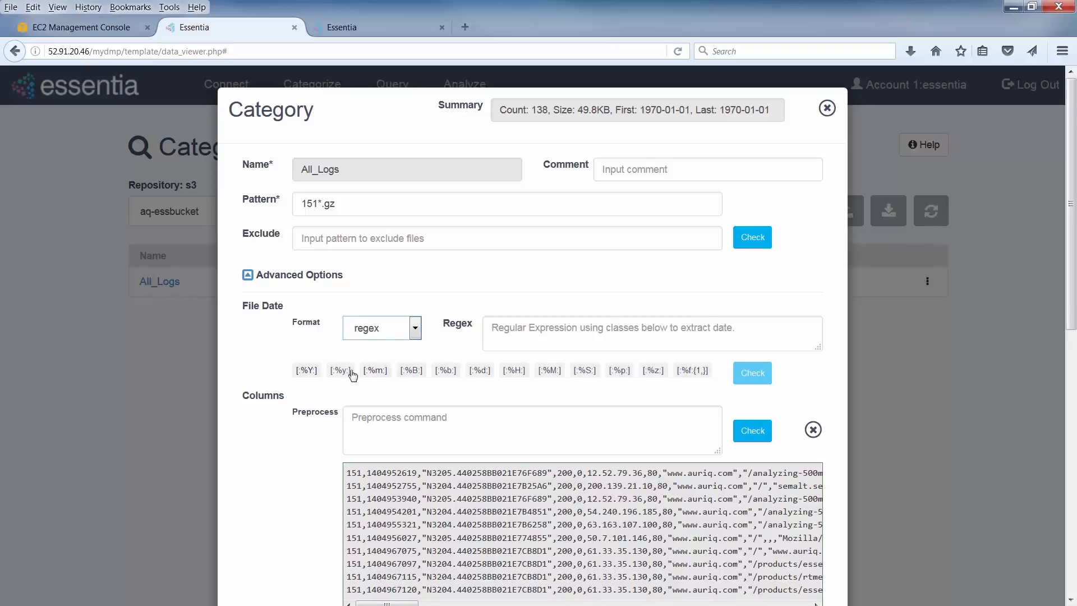
{"action": "left_click", "coordinate": [307, 371]}
{"action": "left_click", "coordinate": [377, 372]}
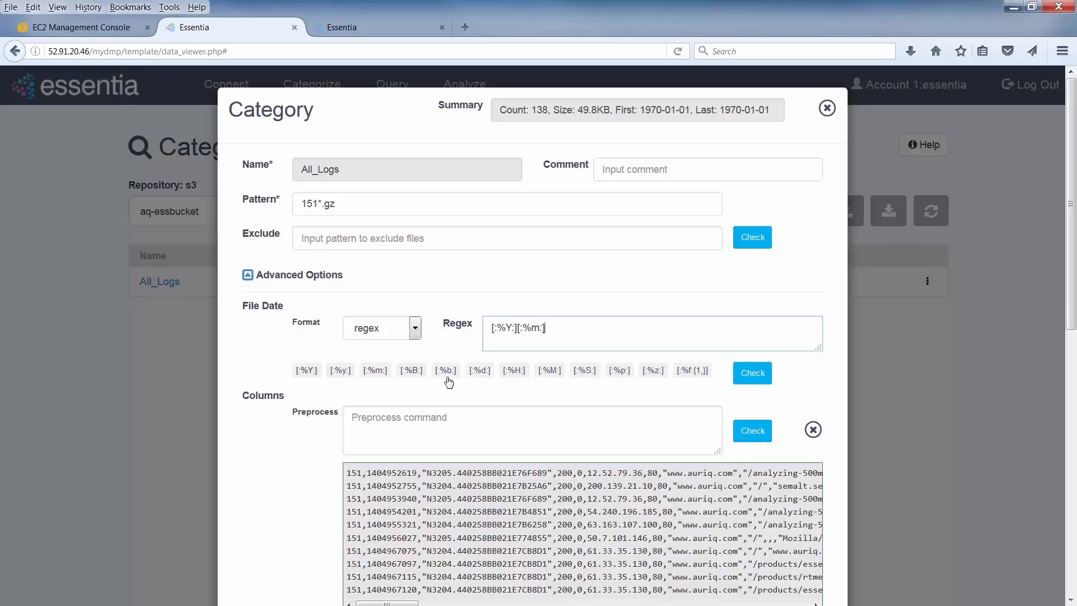
{"action": "left_click", "coordinate": [482, 373]}
{"action": "left_click", "coordinate": [751, 373]}
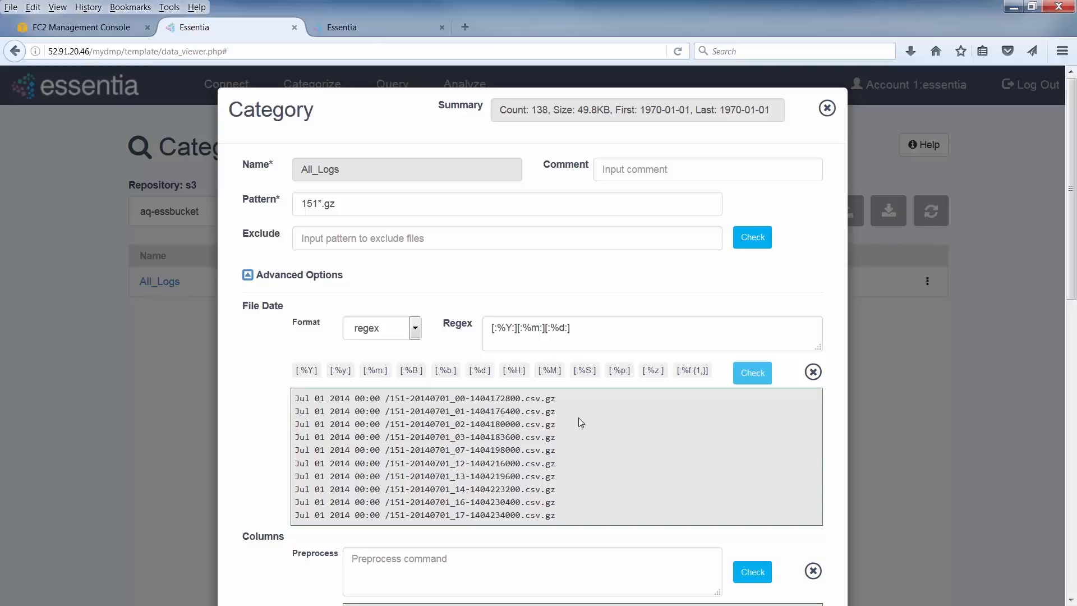
Step: Review the detected column specification and save the All_Logs category
{"action": "scroll", "coordinate": [822, 425], "scroll_direction": "down", "scroll_amount": 10}
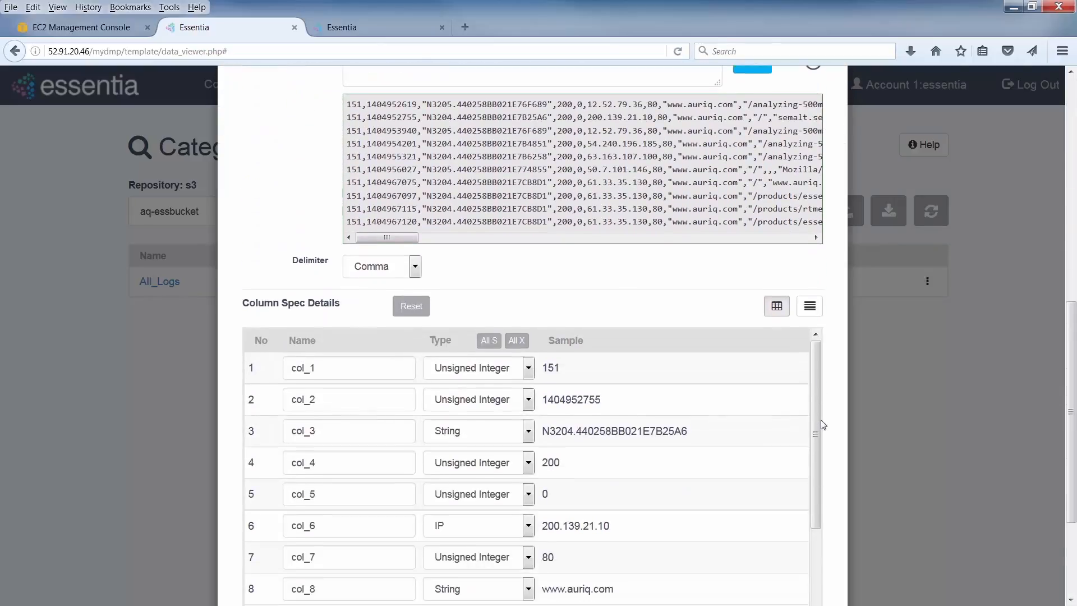
{"action": "scroll", "coordinate": [822, 425], "scroll_direction": "down", "scroll_amount": 3}
{"action": "left_click", "coordinate": [804, 561]}
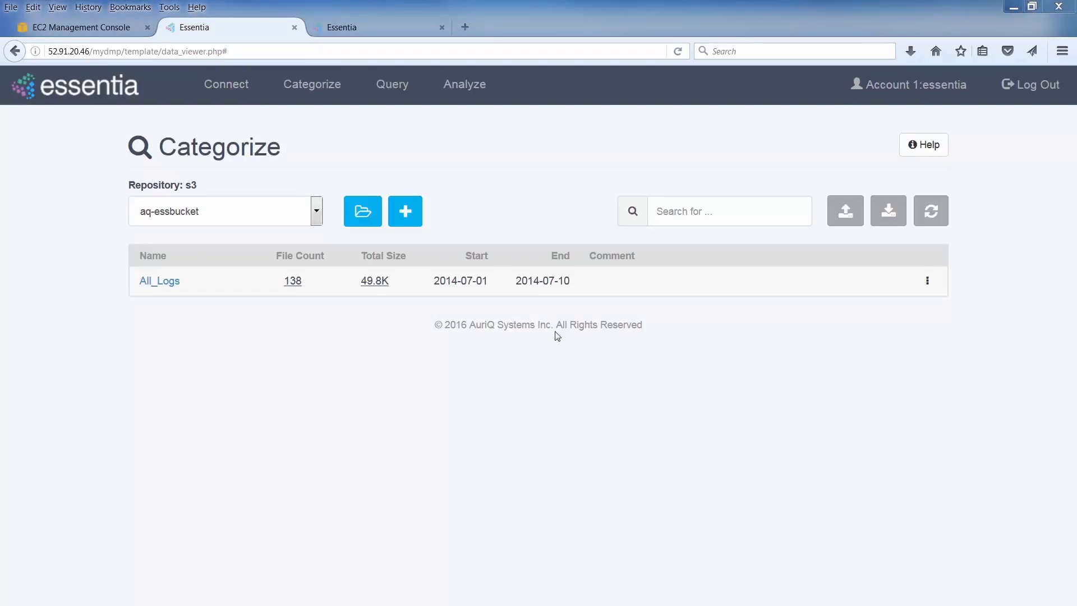
Step: Examine the daily size and count trends of All_Logs, and inspect its file list through to the last entry
{"action": "mouse_move", "coordinate": [373, 286]}
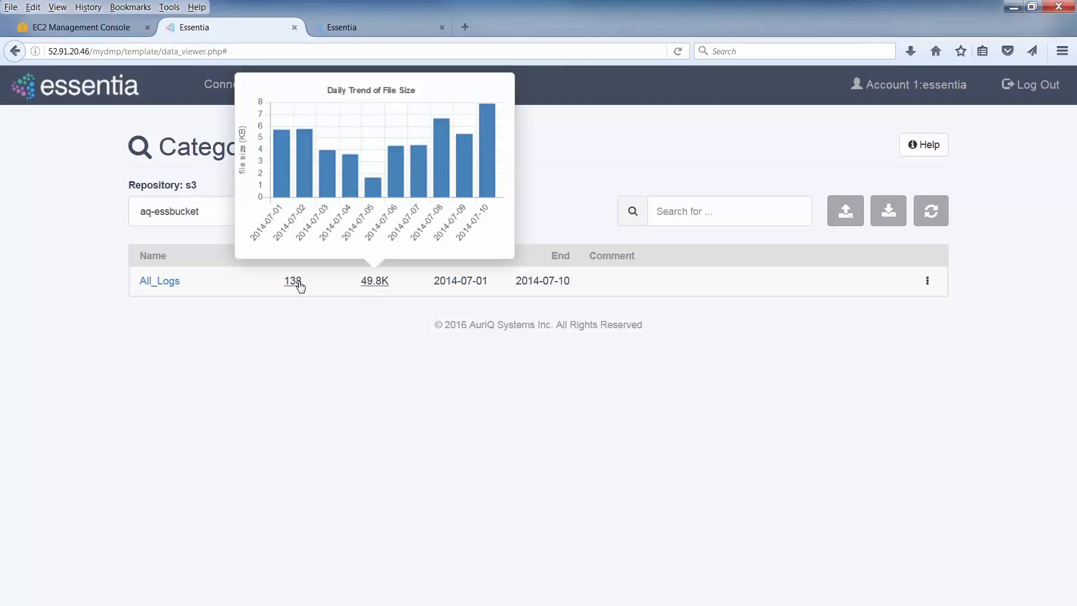
{"action": "mouse_move", "coordinate": [301, 286]}
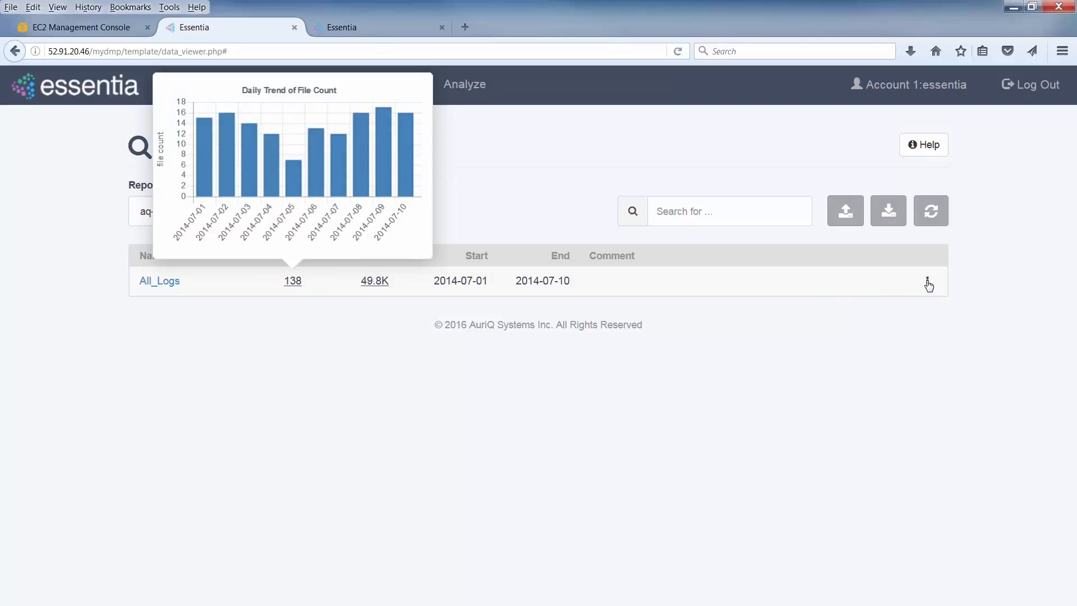
{"action": "left_click", "coordinate": [928, 282]}
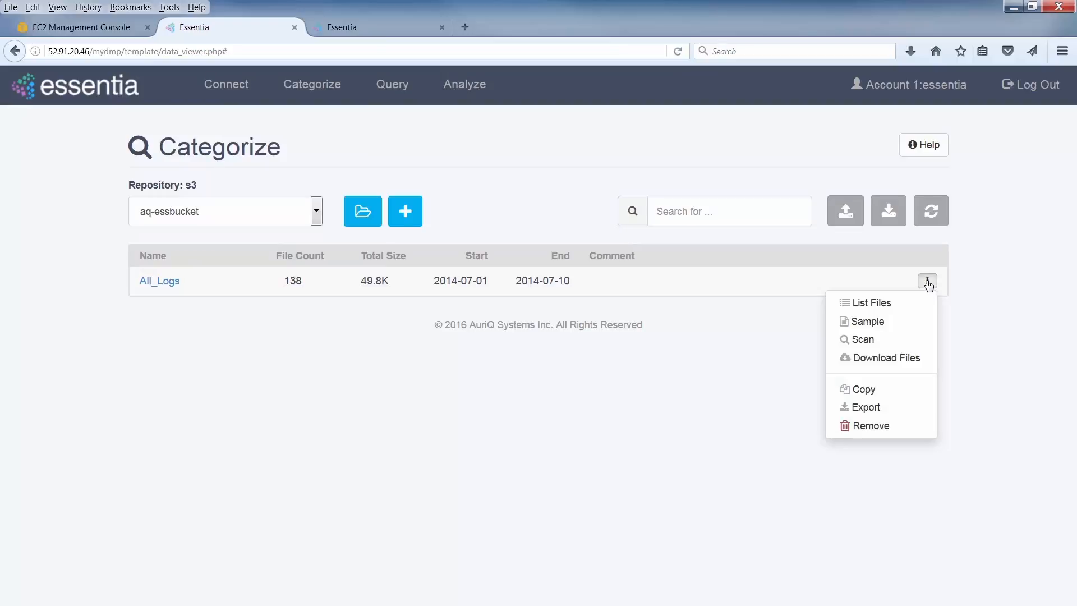
{"action": "left_click", "coordinate": [877, 304]}
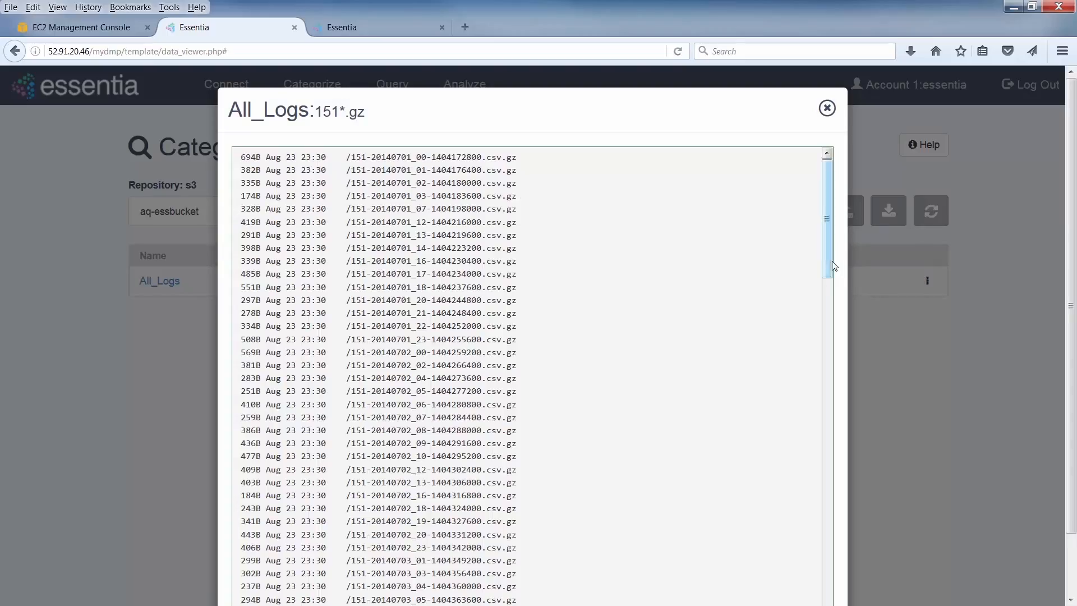
{"action": "left_click_drag", "start_coordinate": [828, 261], "coordinate": [822, 493]}
{"action": "left_click_drag", "start_coordinate": [1071, 506], "coordinate": [1071, 566]}
{"action": "left_click_drag", "start_coordinate": [827, 404], "coordinate": [826, 538]}
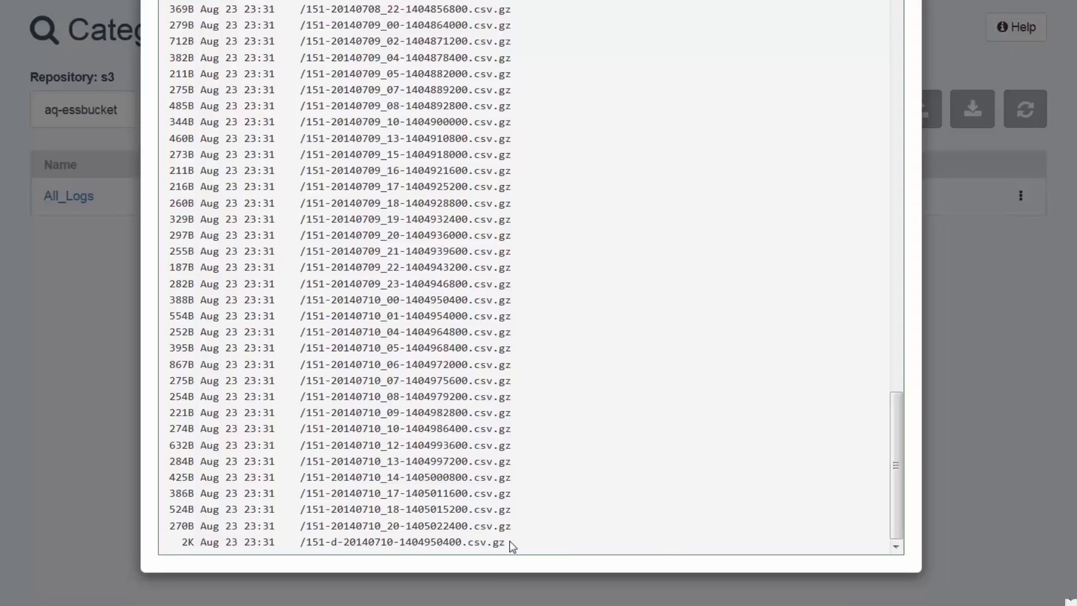
{"action": "left_click_drag", "start_coordinate": [306, 543], "coordinate": [339, 543]}
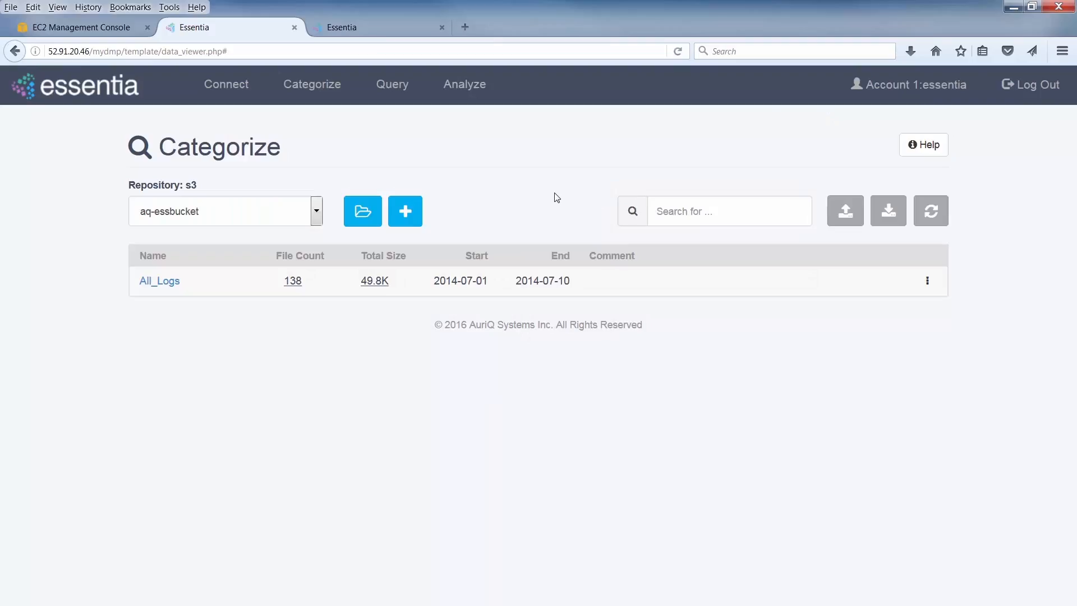
Step: Exclude files matching 151-d*.gz from the All_Logs category and save it
{"action": "left_click", "coordinate": [160, 284]}
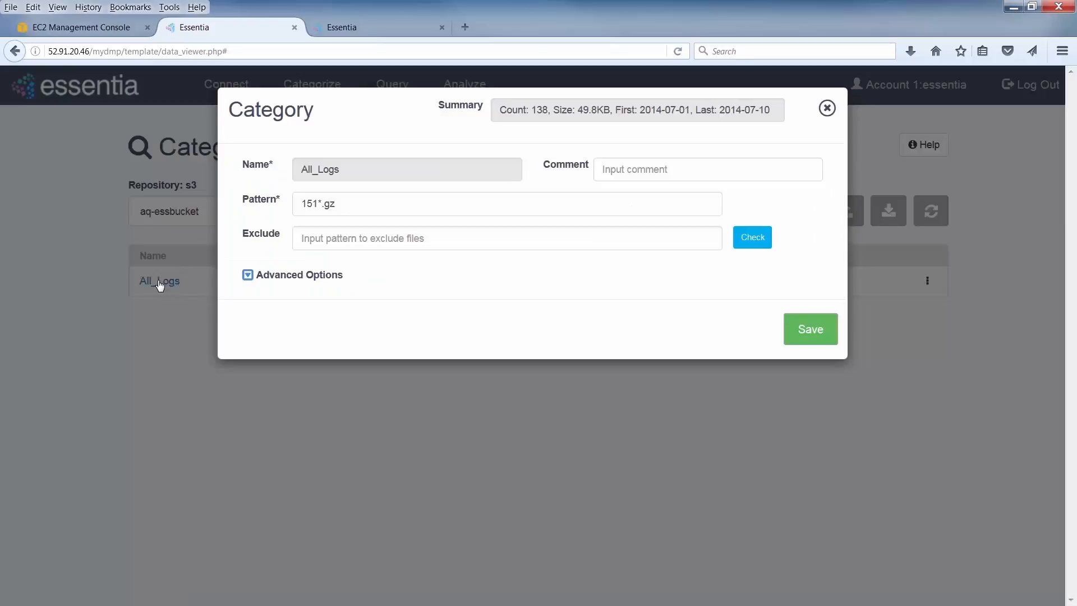
{"action": "left_click", "coordinate": [505, 238]}
{"action": "type", "text": "151-d*.gz"}
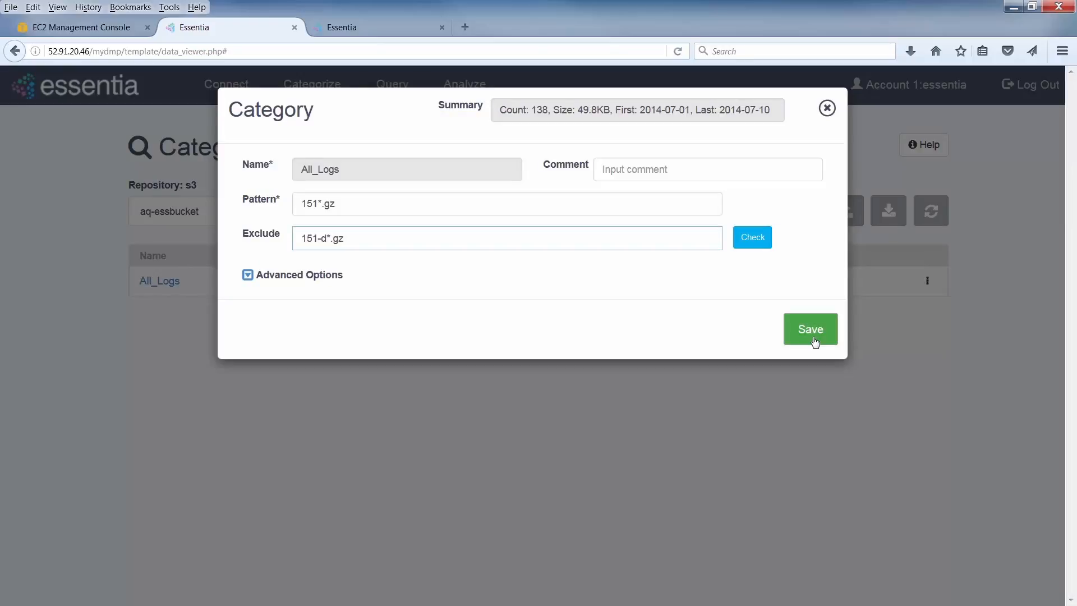
{"action": "left_click", "coordinate": [814, 341]}
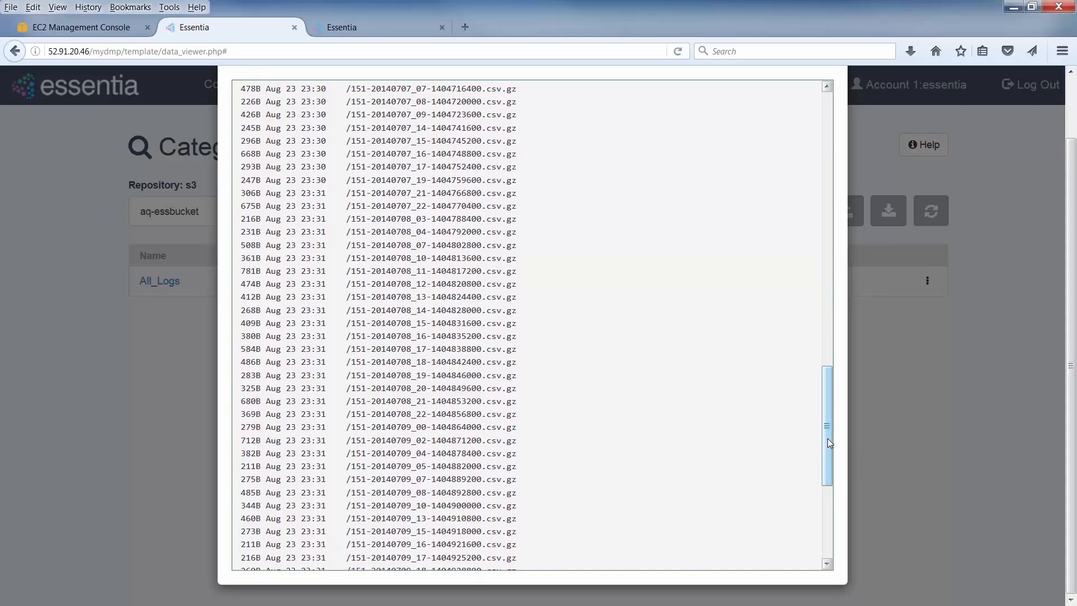
Step: Verify the end of the All_Logs file list and preview a sample of its log records
{"action": "left_click_drag", "start_coordinate": [827, 439], "coordinate": [827, 541]}
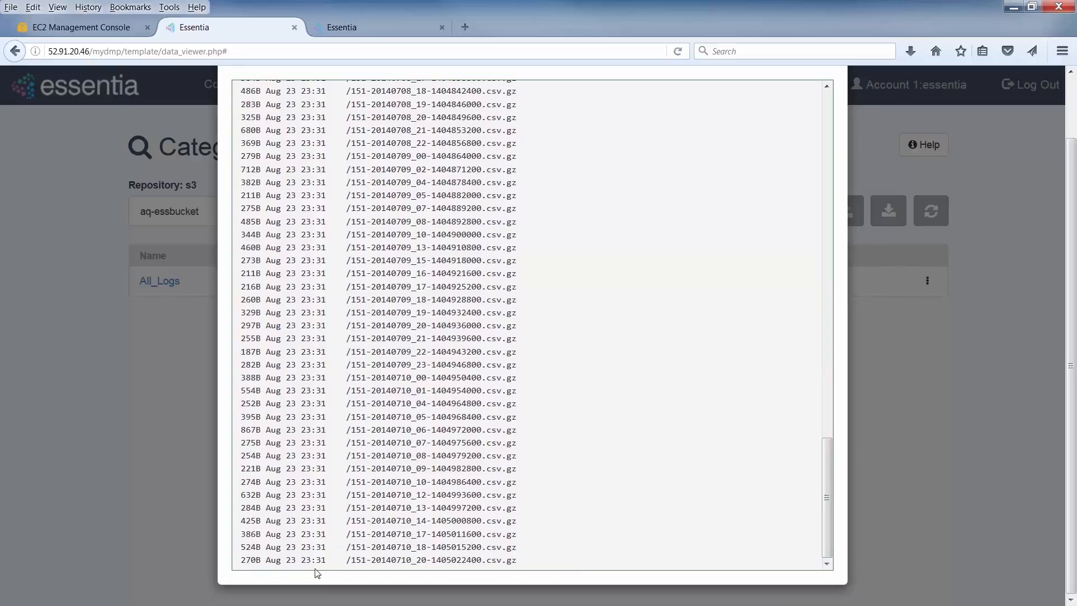
{"action": "left_click", "coordinate": [881, 382]}
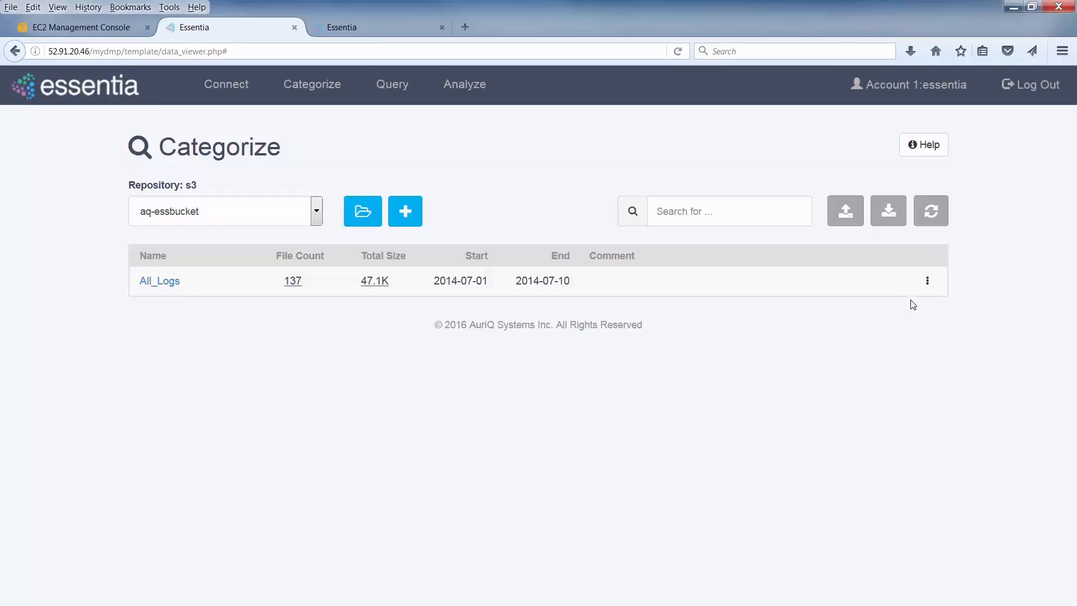
{"action": "left_click", "coordinate": [927, 282]}
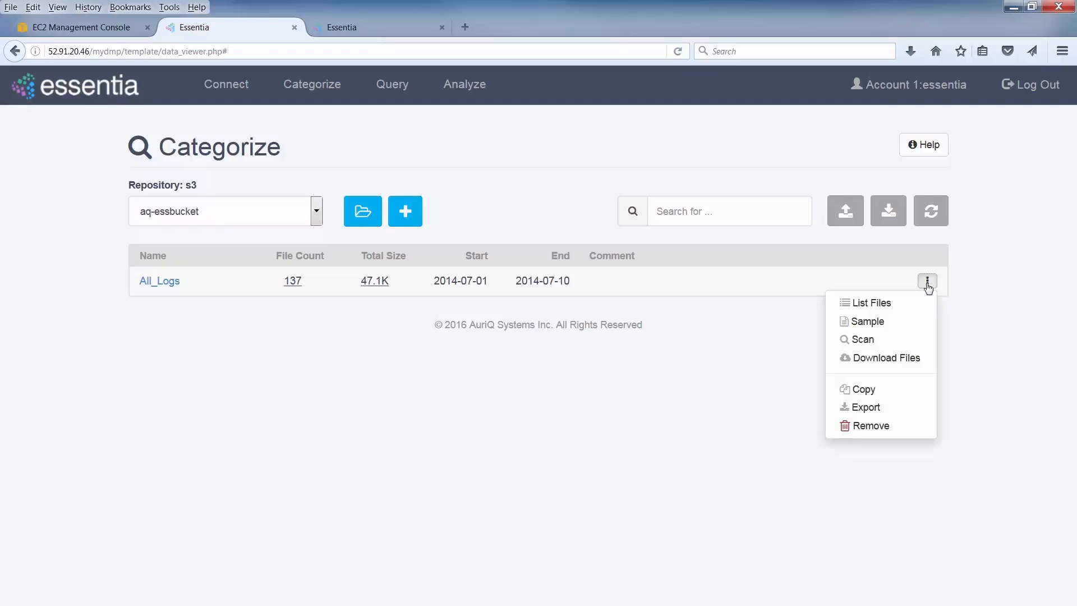
{"action": "left_click", "coordinate": [880, 326]}
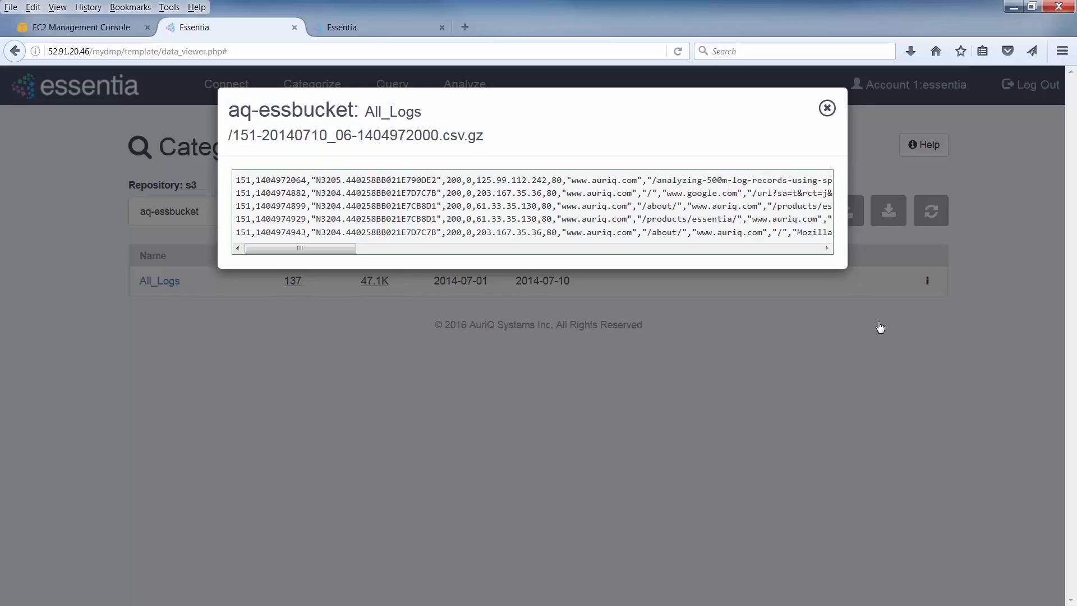
{"action": "left_click_drag", "start_coordinate": [329, 249], "coordinate": [735, 257]}
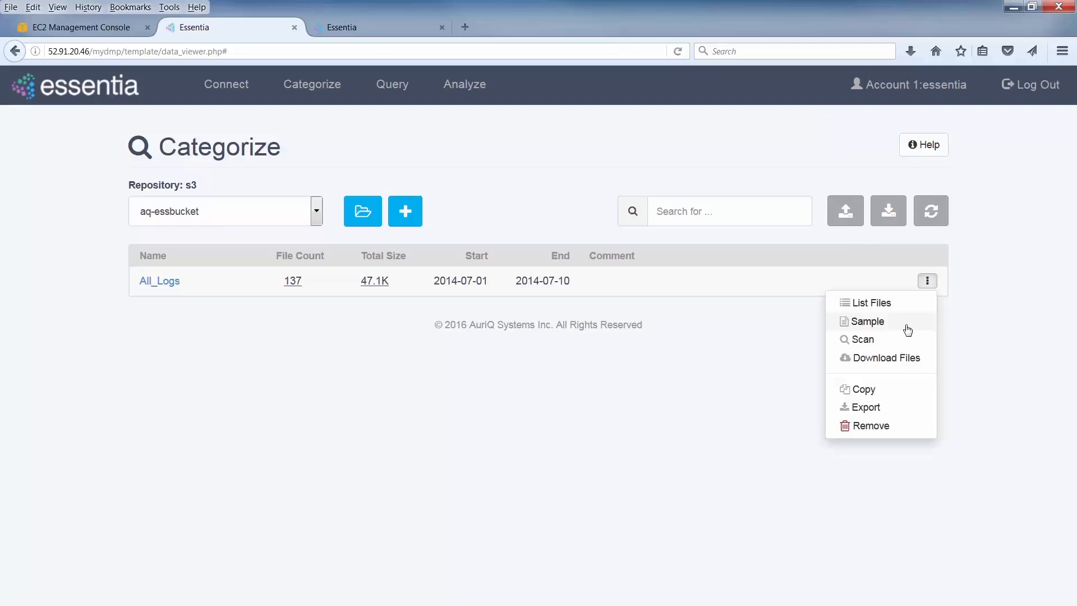
Step: Scan the All_Logs category and review the per-column statistics in the report
{"action": "left_click", "coordinate": [863, 339]}
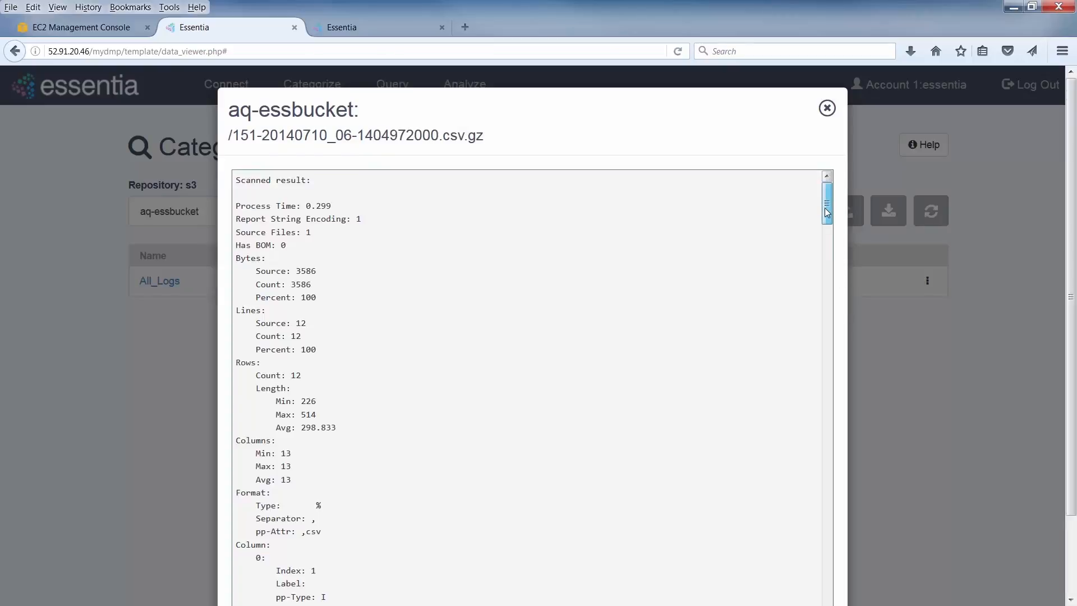
{"action": "left_click_drag", "start_coordinate": [827, 212], "coordinate": [826, 276]}
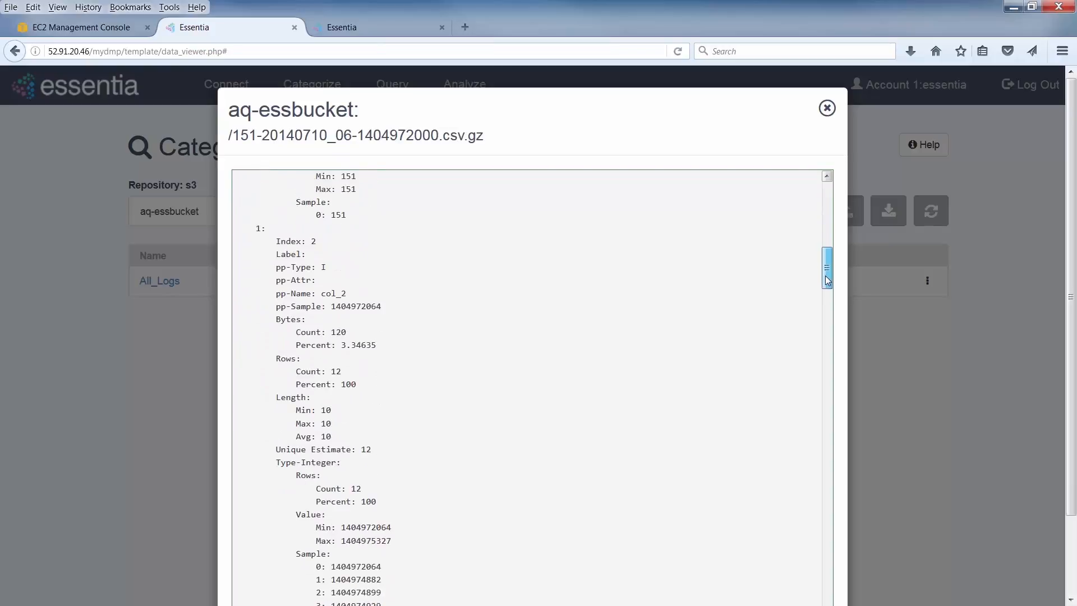
{"action": "left_click", "coordinate": [827, 109]}
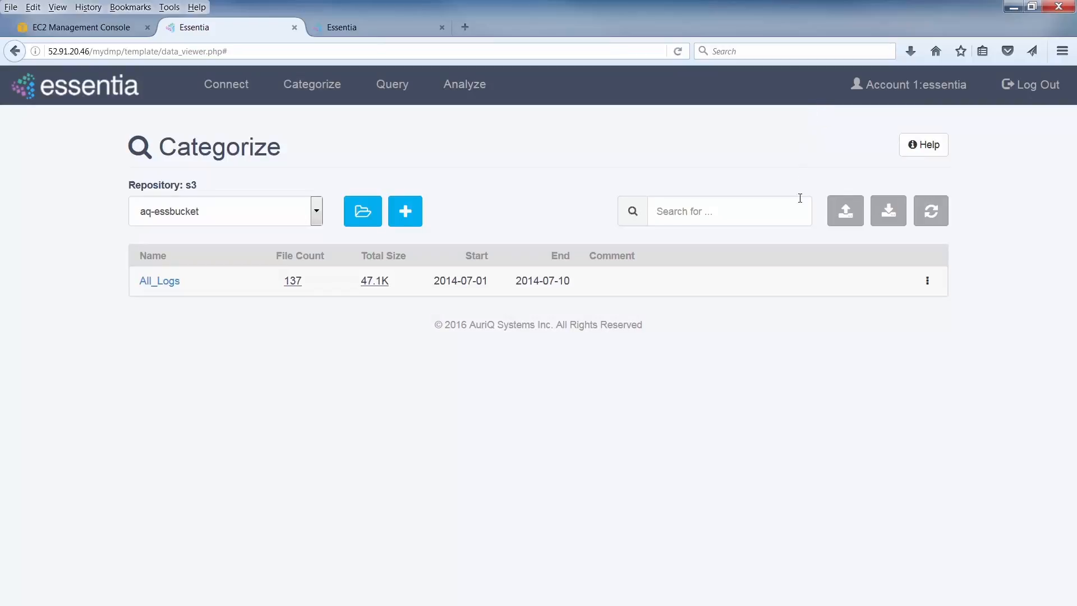
Step: Export the repository's category definitions and save them as aq-essbucket.json
{"action": "left_click", "coordinate": [891, 223]}
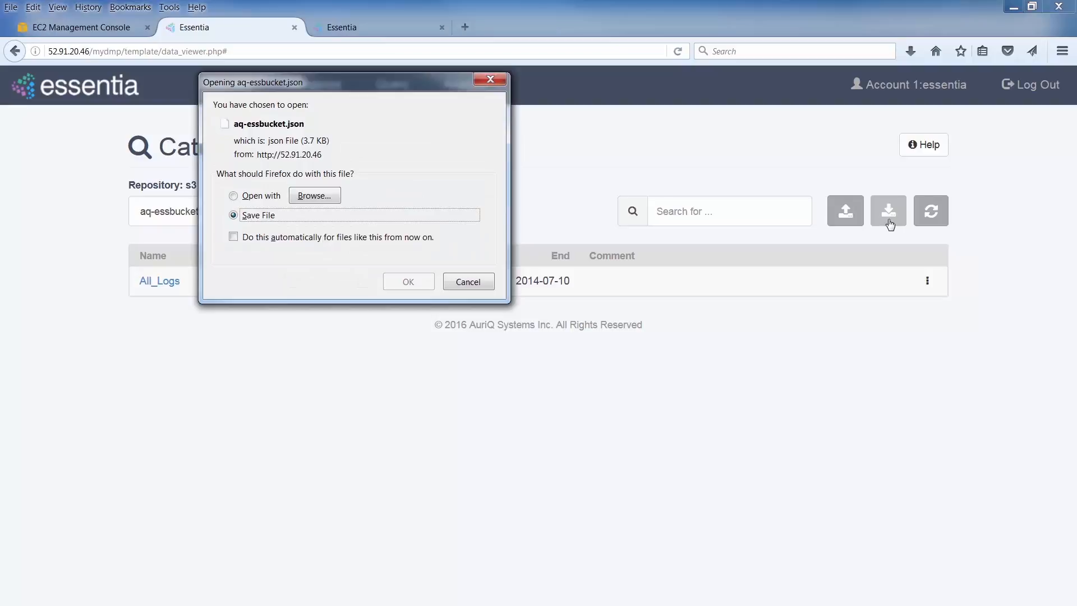
{"action": "key", "text": "Return"}
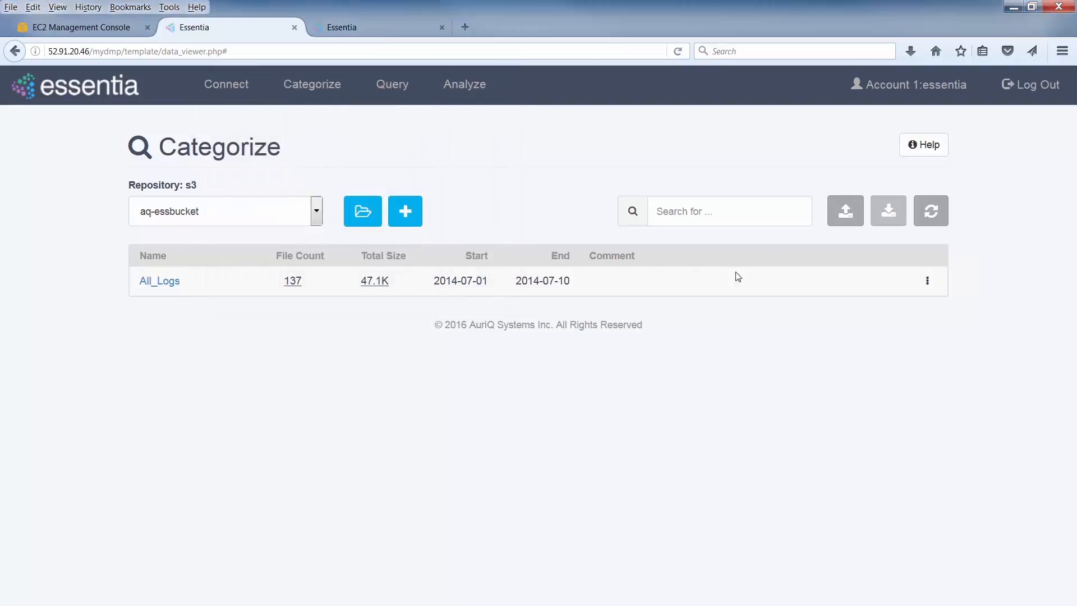
Step: View the settings import option for the aq-essbucket repository without importing, and refresh the repository's category file summary
{"action": "left_click", "coordinate": [848, 222]}
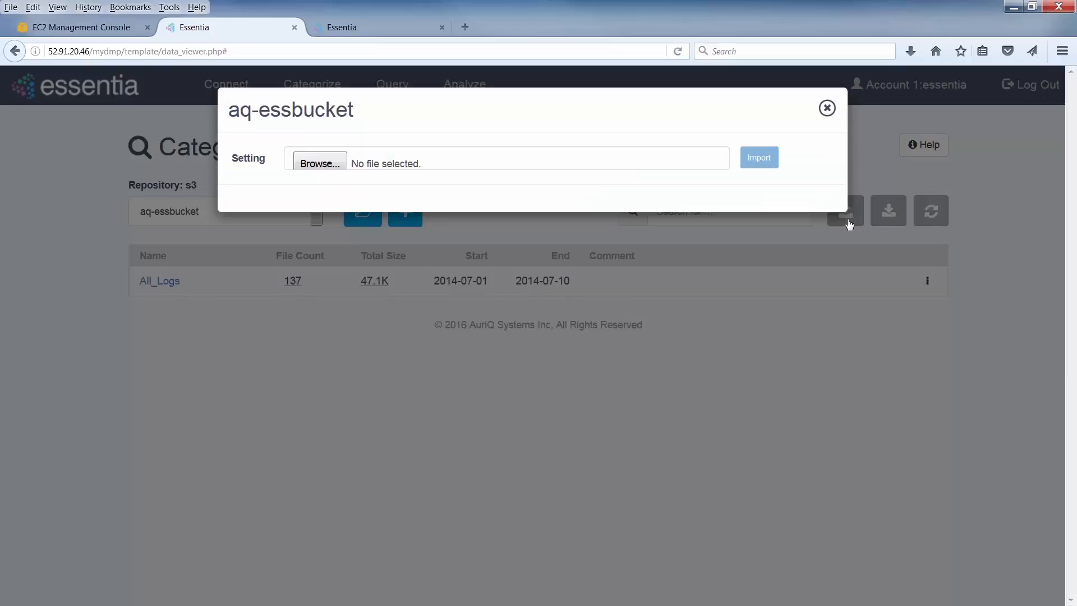
{"action": "left_click", "coordinate": [828, 109]}
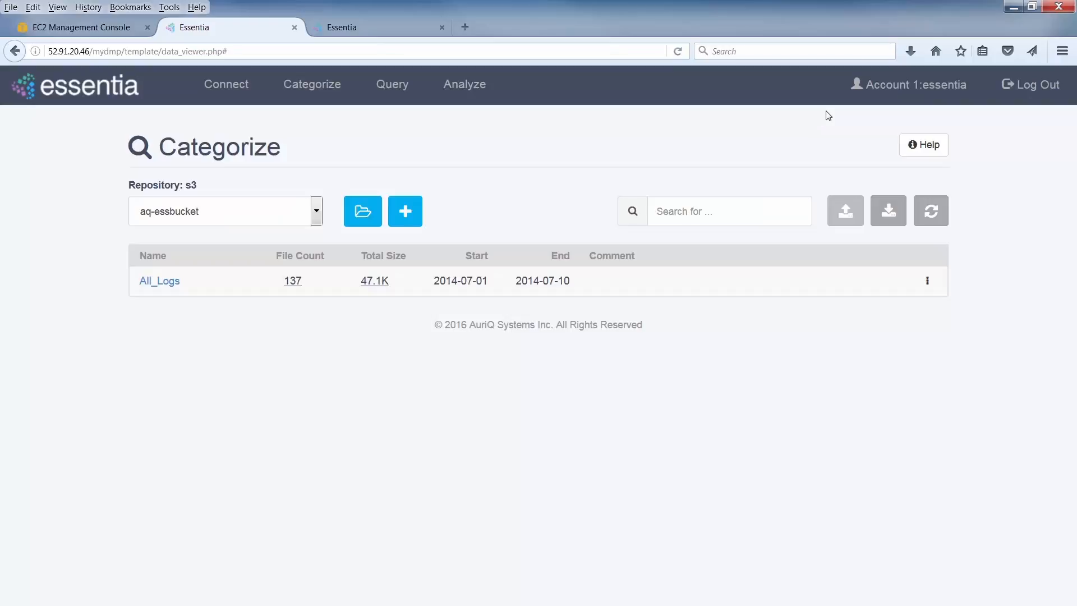
{"action": "left_click", "coordinate": [930, 218]}
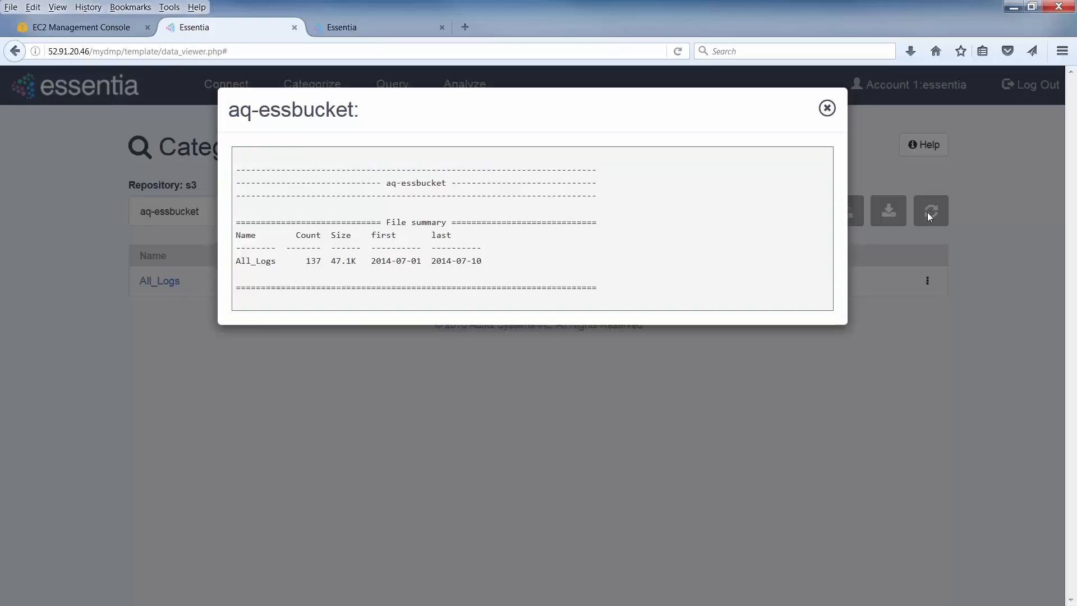
{"action": "left_click", "coordinate": [927, 213]}
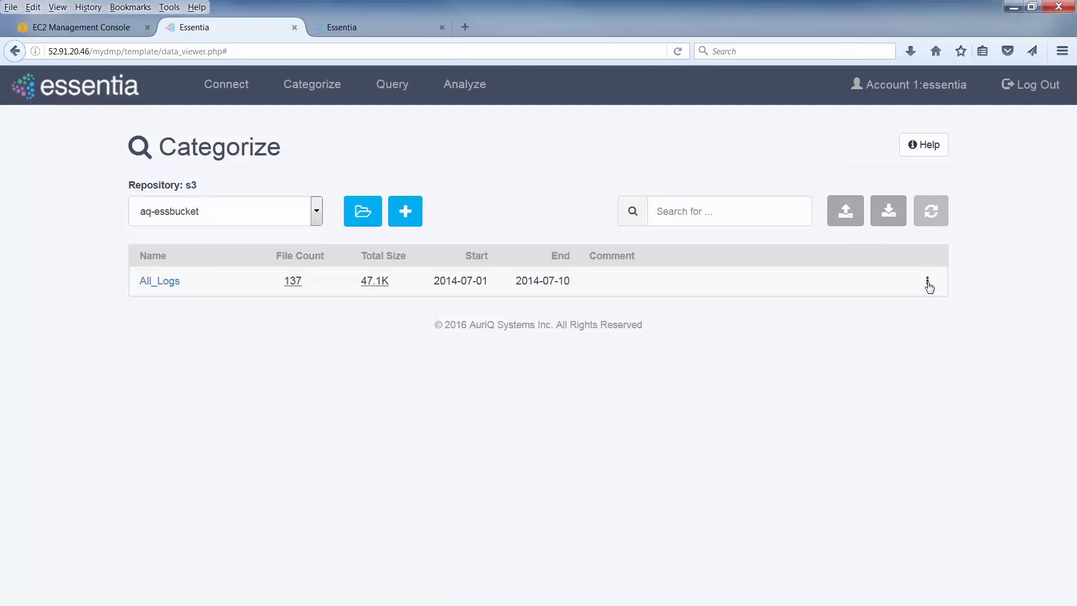
Step: Check the download summary for the All_Logs category files and close it without downloading
{"action": "left_click", "coordinate": [928, 284]}
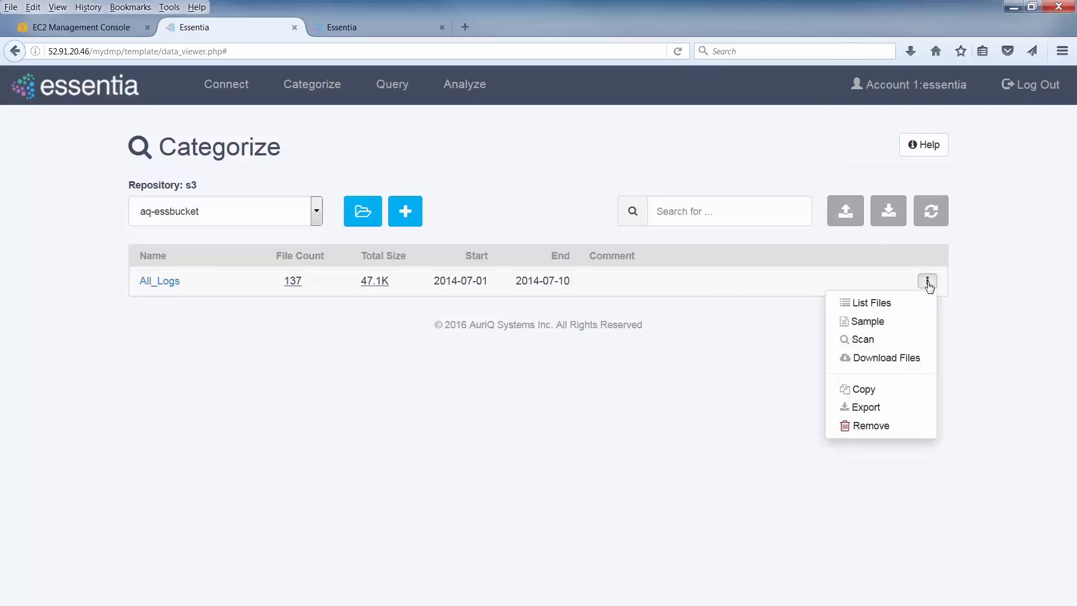
{"action": "left_click", "coordinate": [893, 360]}
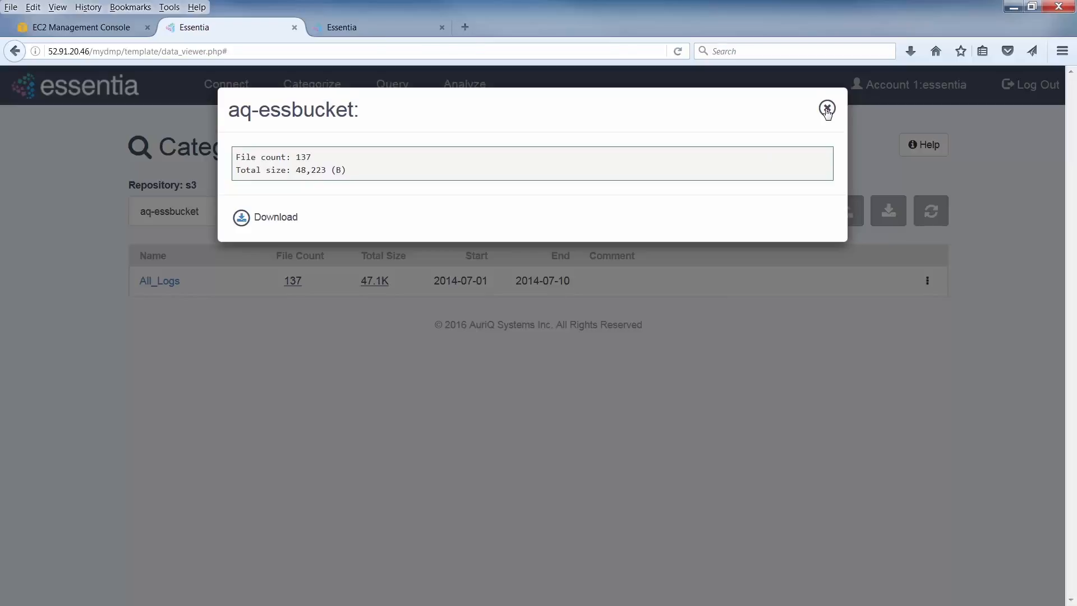
{"action": "left_click", "coordinate": [828, 109]}
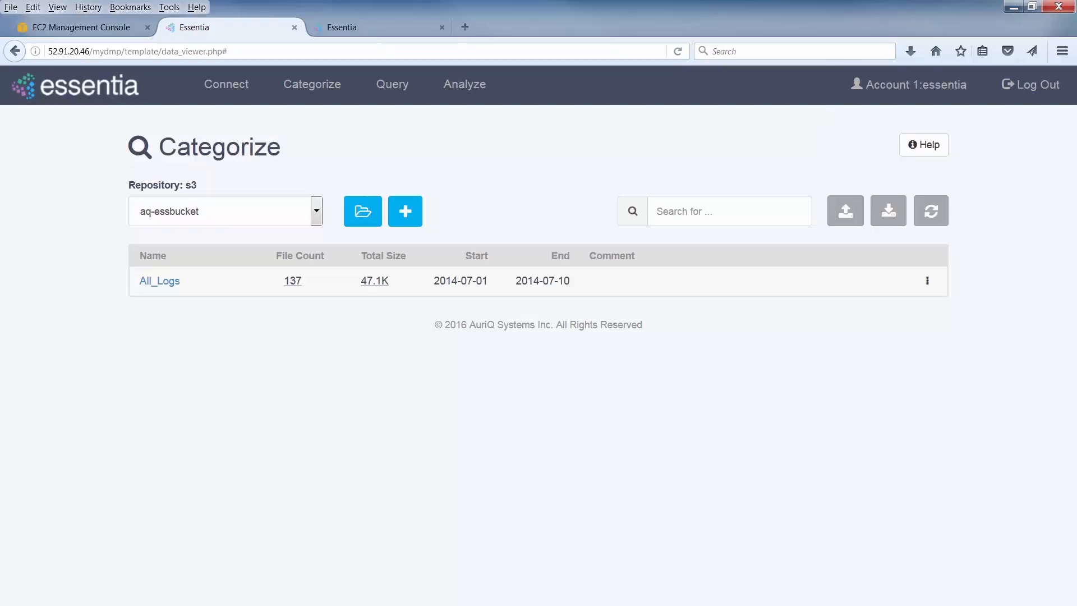